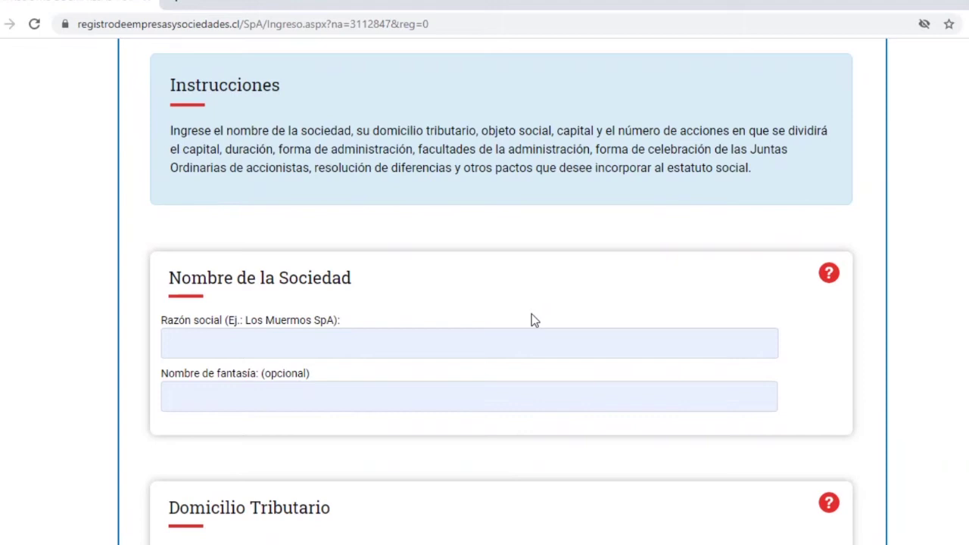
Enter the company's legal name (Razón social) as CAPARECILA SPS.
{"action": "scroll", "coordinate": [464, 336], "scroll_direction": "down", "scroll_amount": 2}
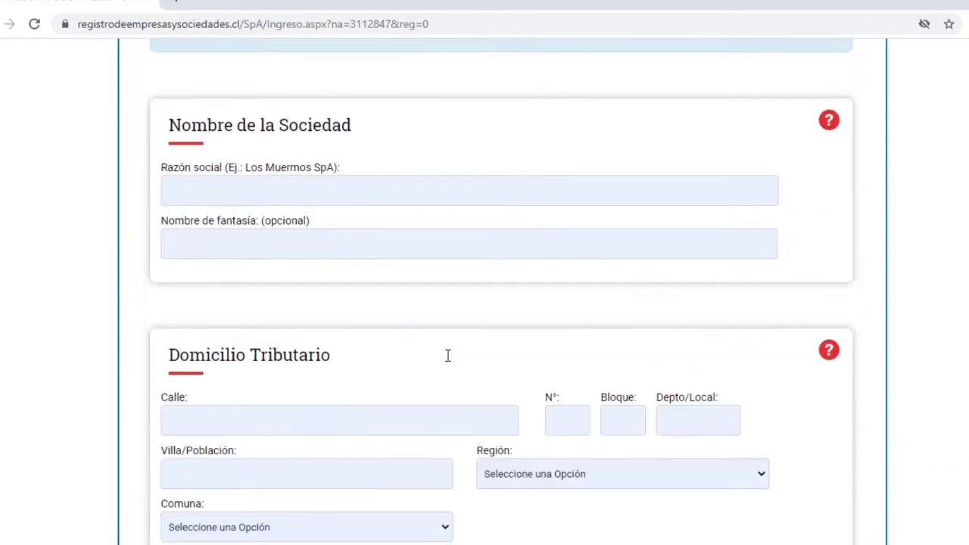
{"action": "left_click", "coordinate": [283, 192]}
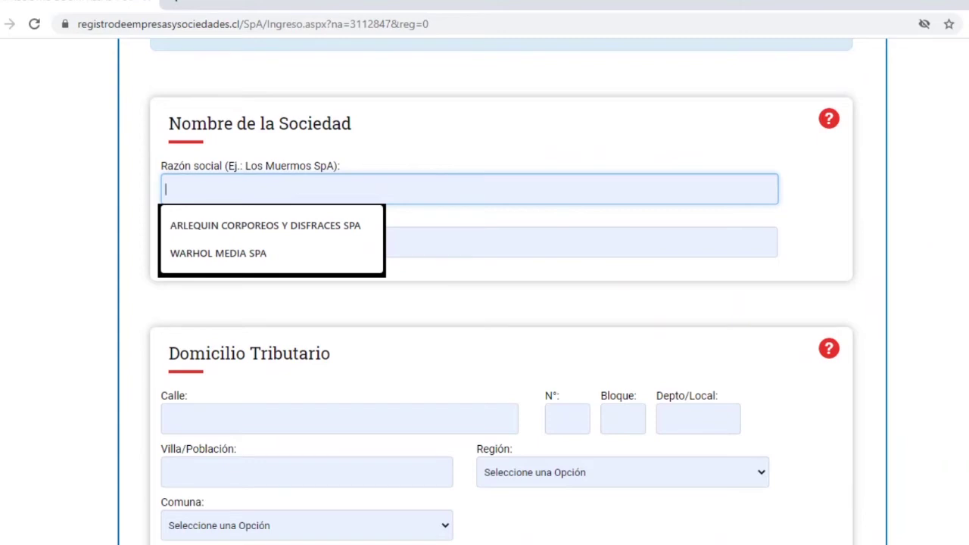
{"action": "type", "text": "C"}
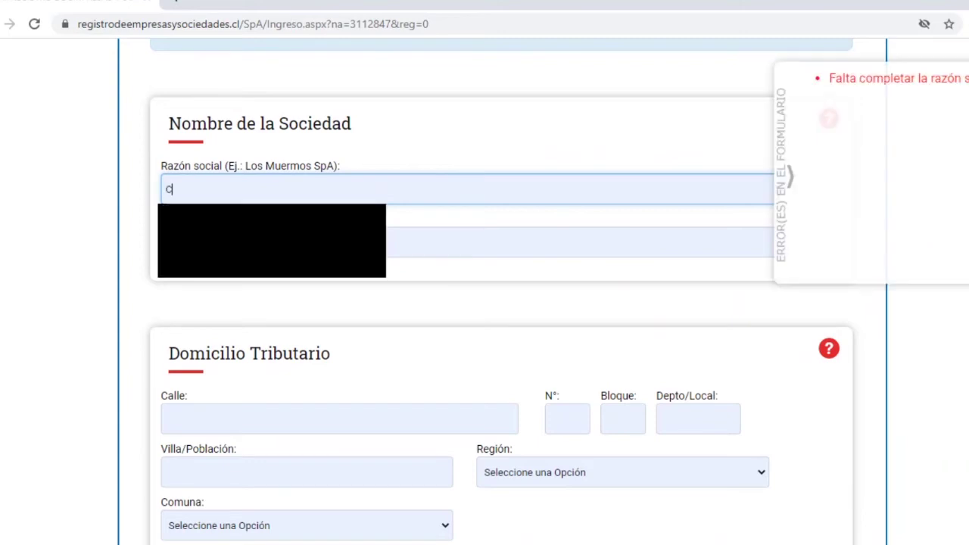
{"action": "type", "text": "APAR"}
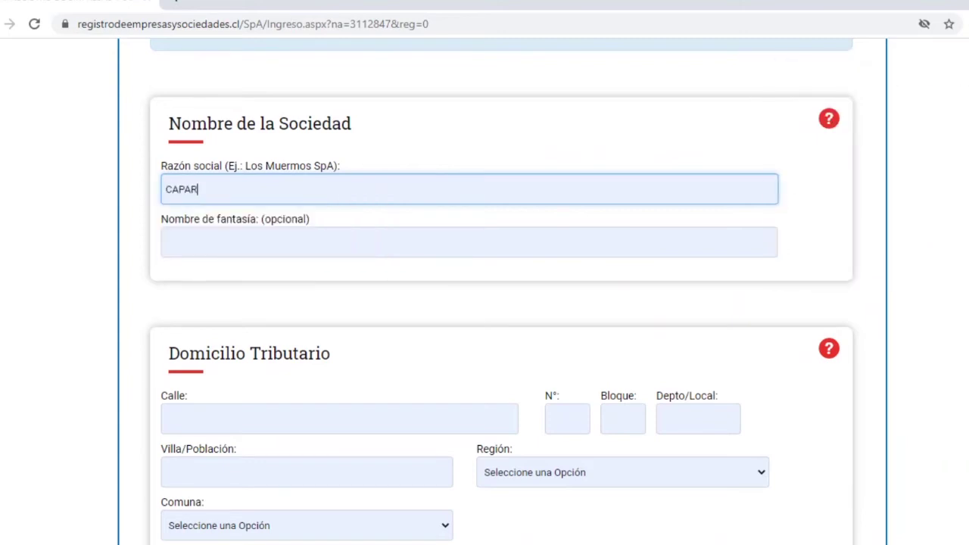
{"action": "type", "text": "ECILA SPS"}
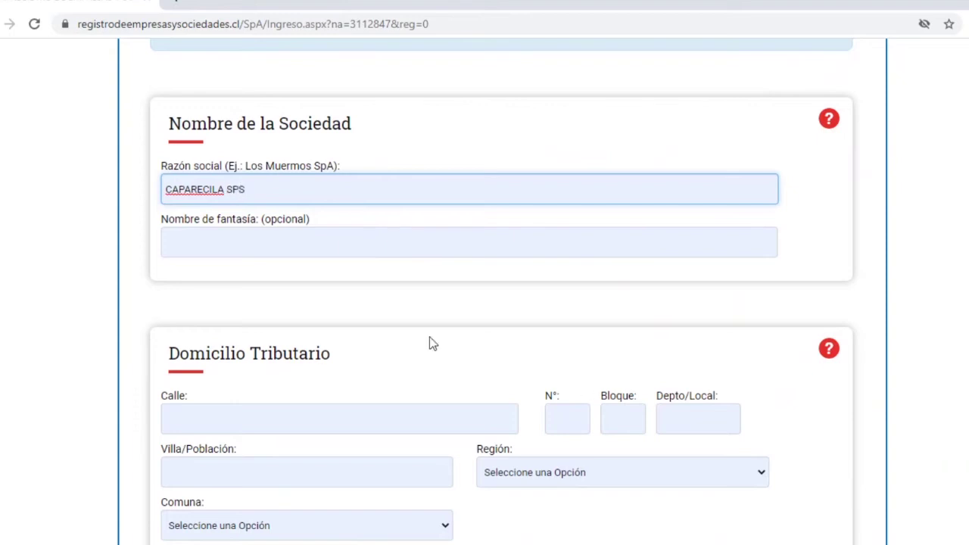
Enter trade name CAPARECICLA and correct the legal name spelling to CAPARECICLA SPS.
{"action": "left_click", "coordinate": [237, 240]}
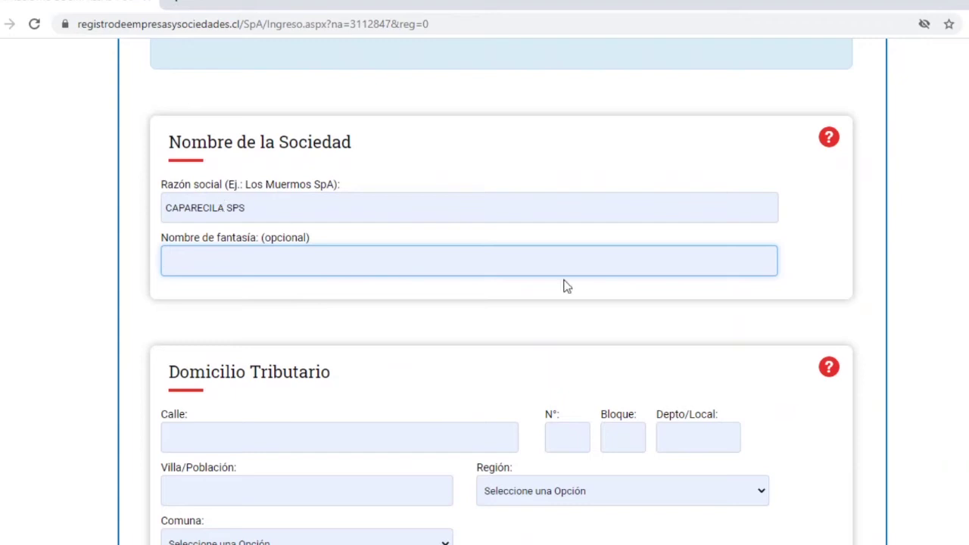
{"action": "type", "text": "CAPARECICLA"}
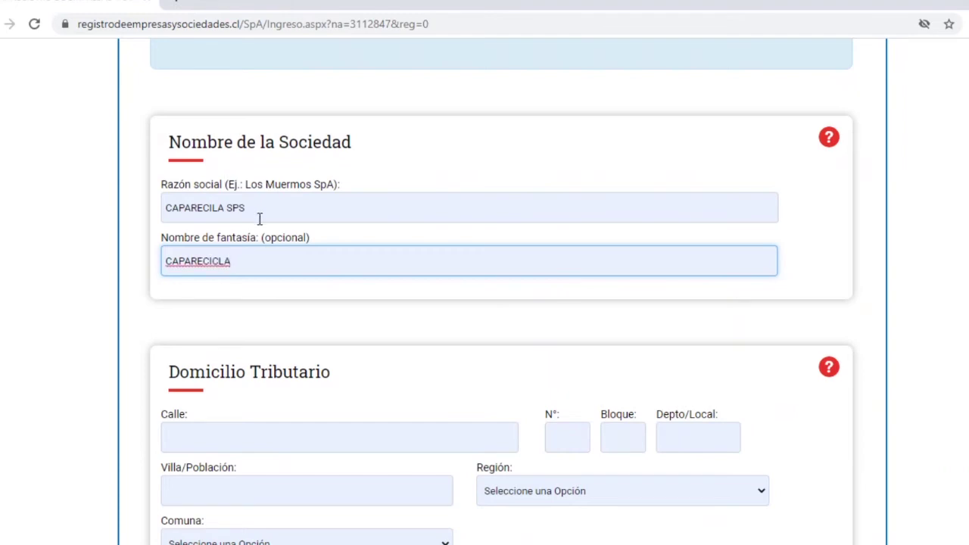
{"action": "left_click", "coordinate": [213, 208]}
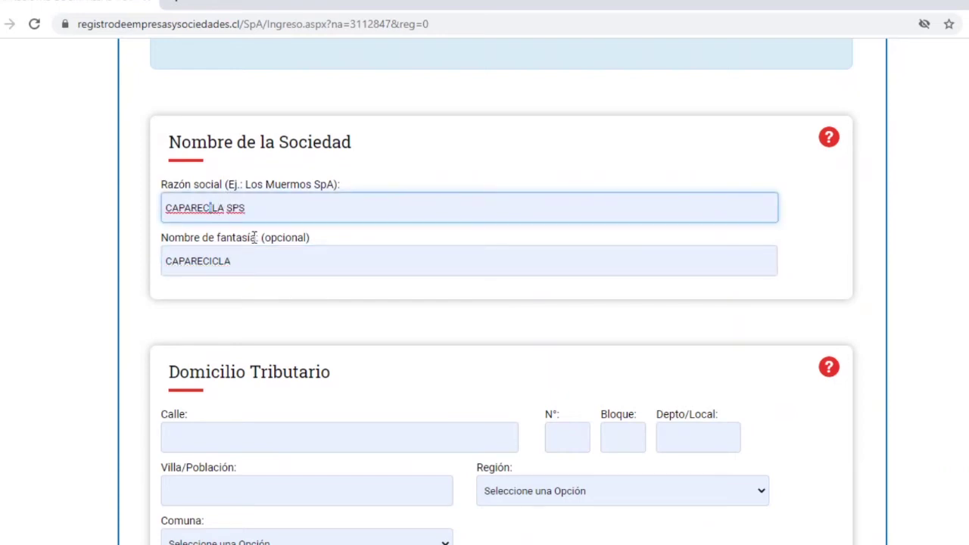
{"action": "type", "text": "C"}
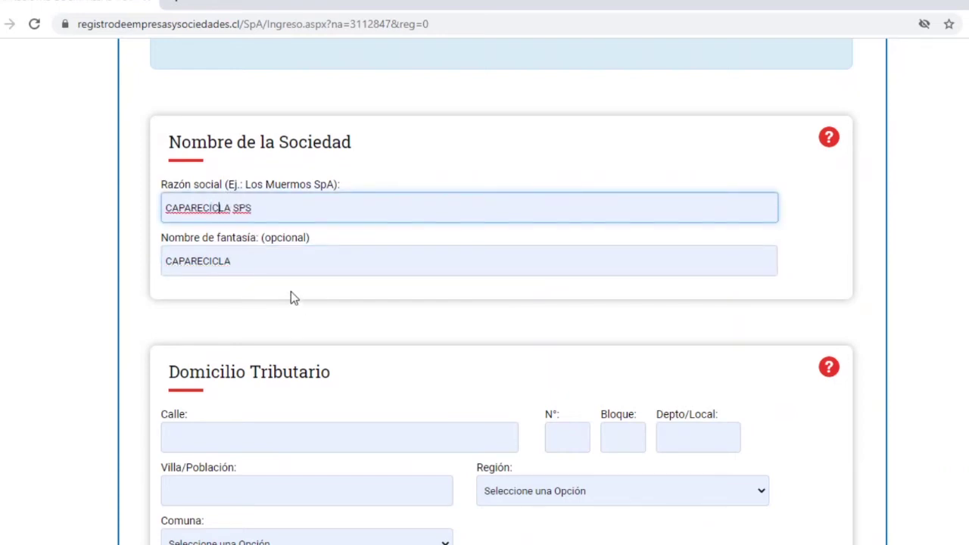
{"action": "left_click", "coordinate": [292, 269]}
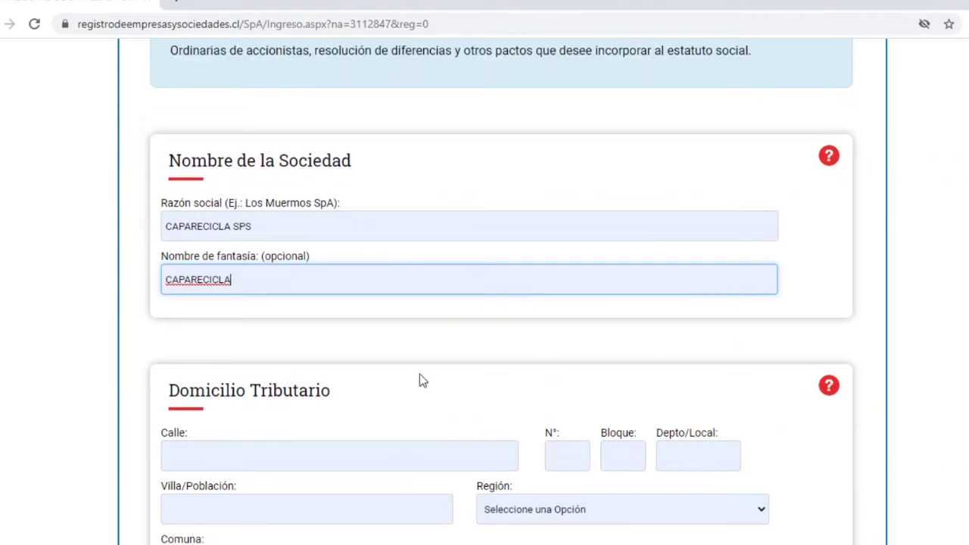
{"action": "scroll", "coordinate": [420, 374], "scroll_direction": "down", "scroll_amount": 1}
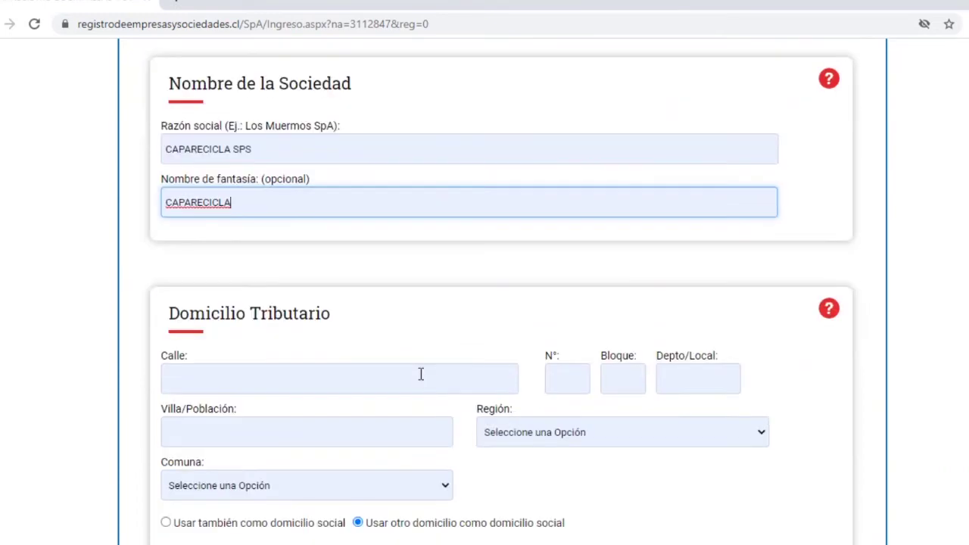
{"action": "scroll", "coordinate": [421, 374], "scroll_direction": "down", "scroll_amount": 1}
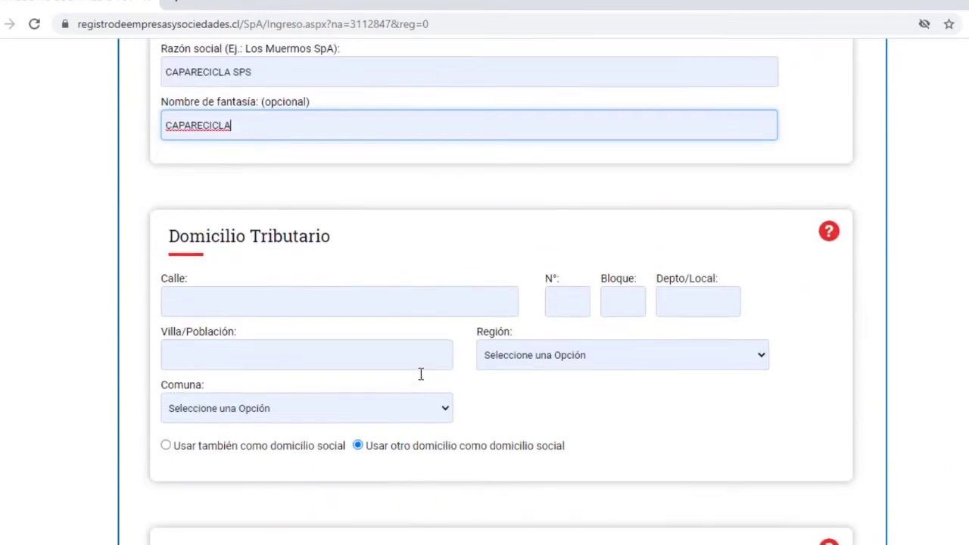
{"action": "left_click", "coordinate": [309, 305]}
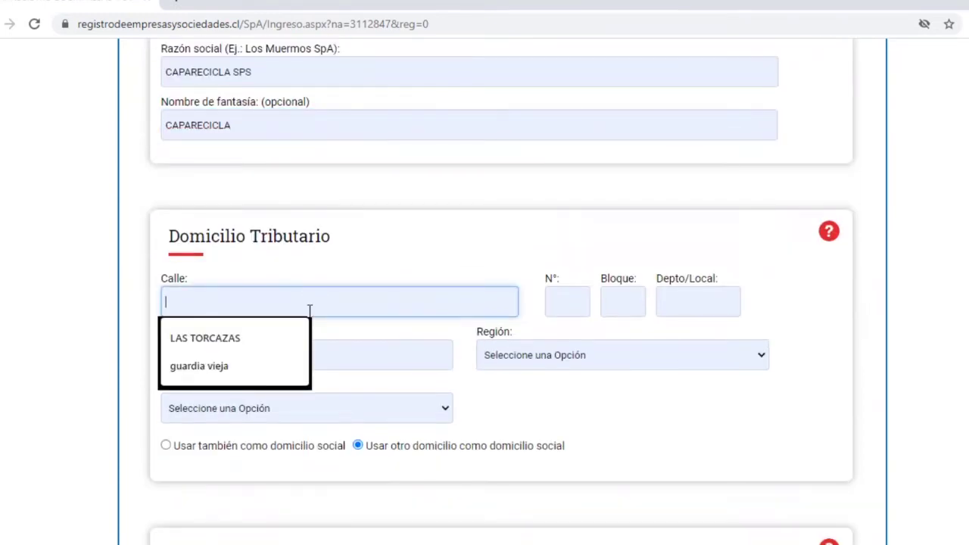
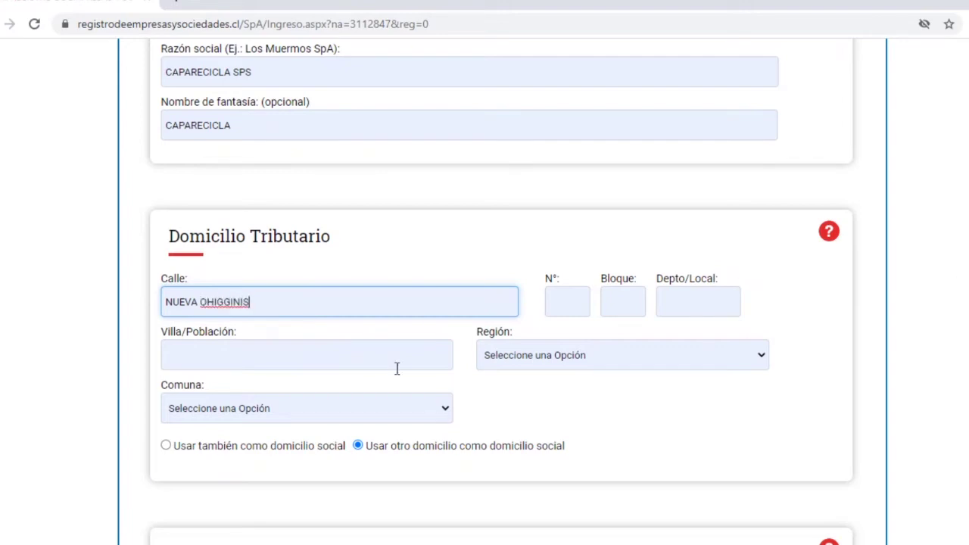
{"action": "left_click", "coordinate": [556, 308]}
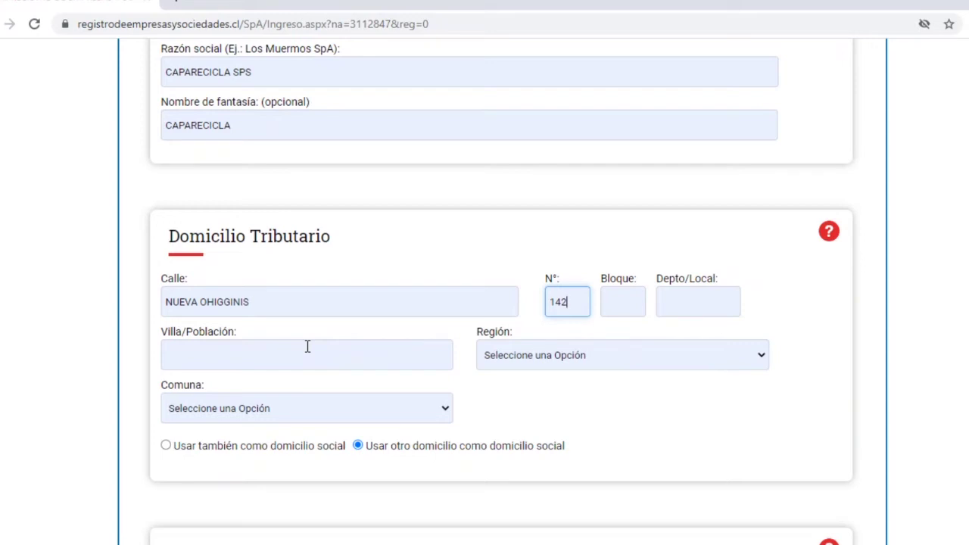
{"action": "scroll", "coordinate": [307, 346], "scroll_direction": "down", "scroll_amount": 1}
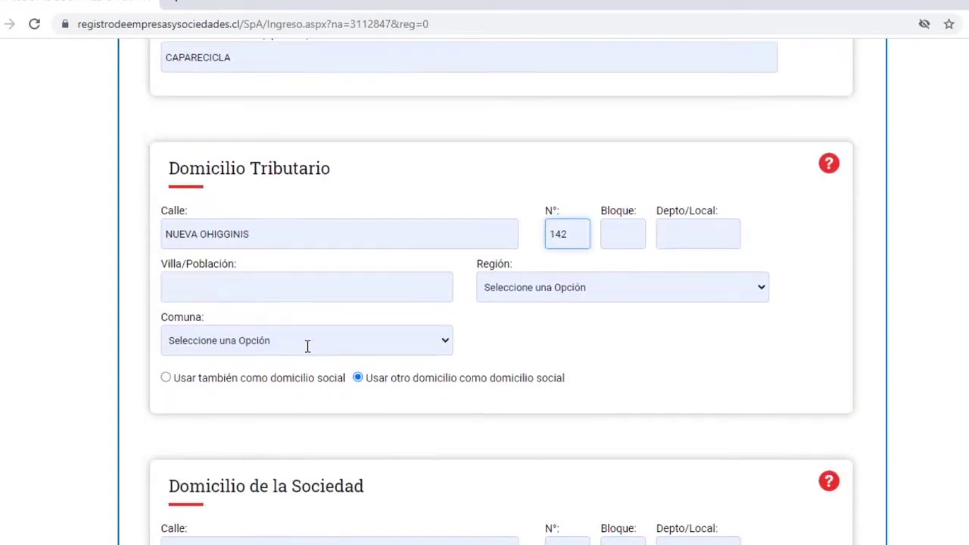
Set region METROPOLITANA DE SANTIAGO and commune MAIPU, and reuse it as the social address.
{"action": "left_click", "coordinate": [700, 276]}
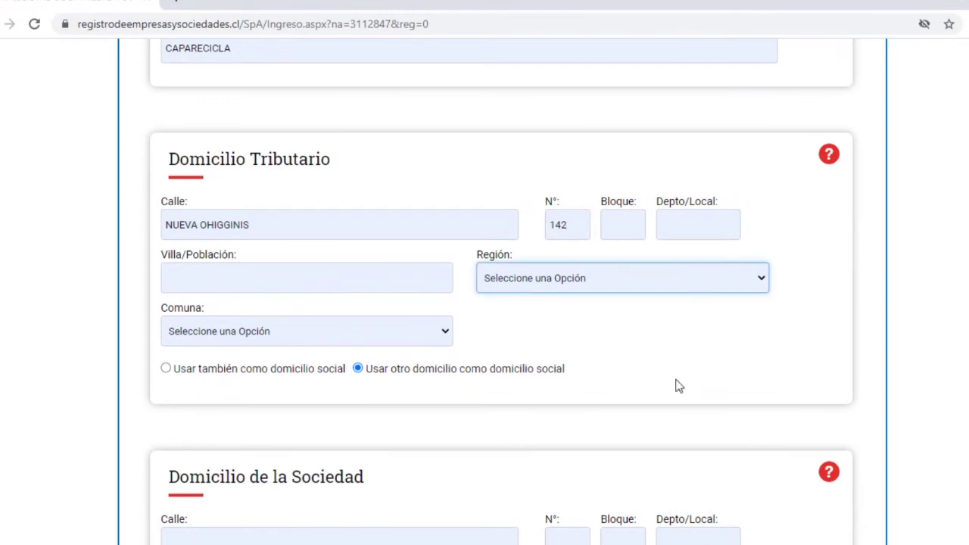
{"action": "left_click", "coordinate": [629, 462]}
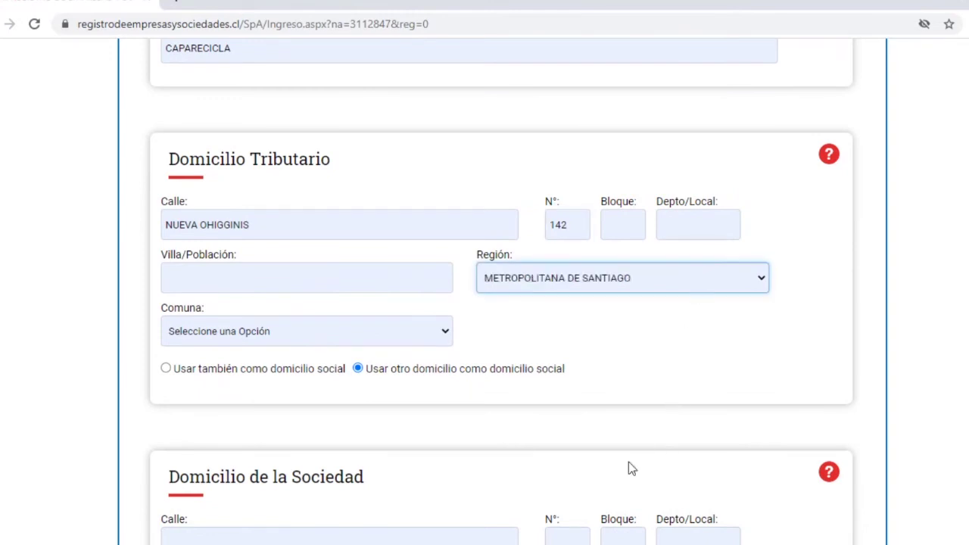
{"action": "left_click", "coordinate": [330, 332]}
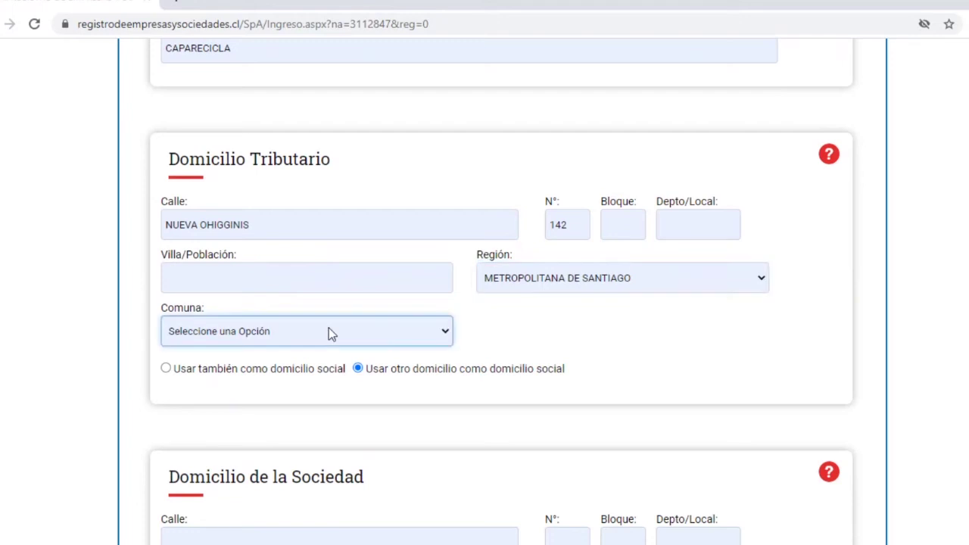
{"action": "left_click", "coordinate": [323, 217]}
{"action": "left_click", "coordinate": [166, 369]}
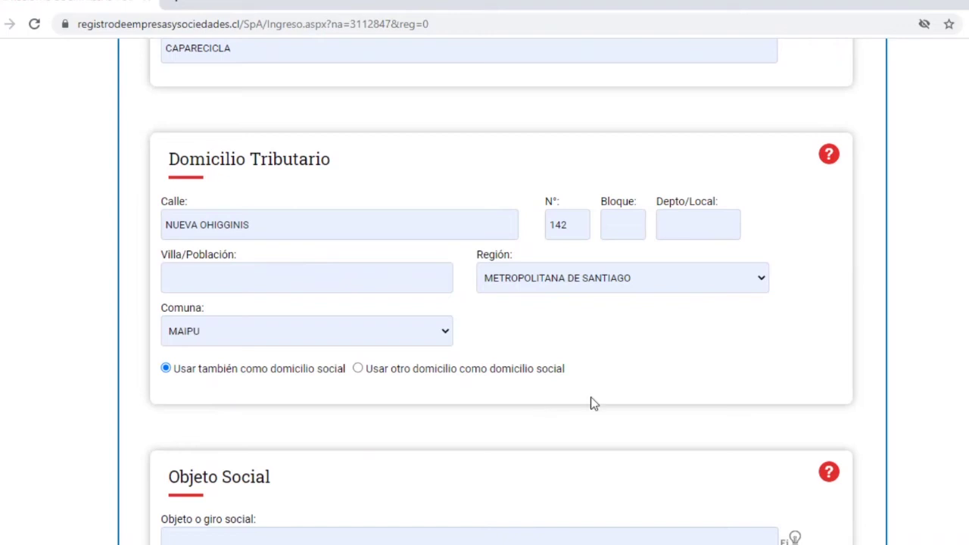
{"action": "scroll", "coordinate": [590, 400], "scroll_direction": "down", "scroll_amount": 2}
Write the purpose 'ARTESANIAS EN RECICLAJE Y VENTAS AL POR MENOR, Y TODAS OTRAS ACTIVIDADES QUE ACUERDEN LOS ACCIONISTAS'.
{"action": "scroll", "coordinate": [409, 415], "scroll_direction": "down", "scroll_amount": 2}
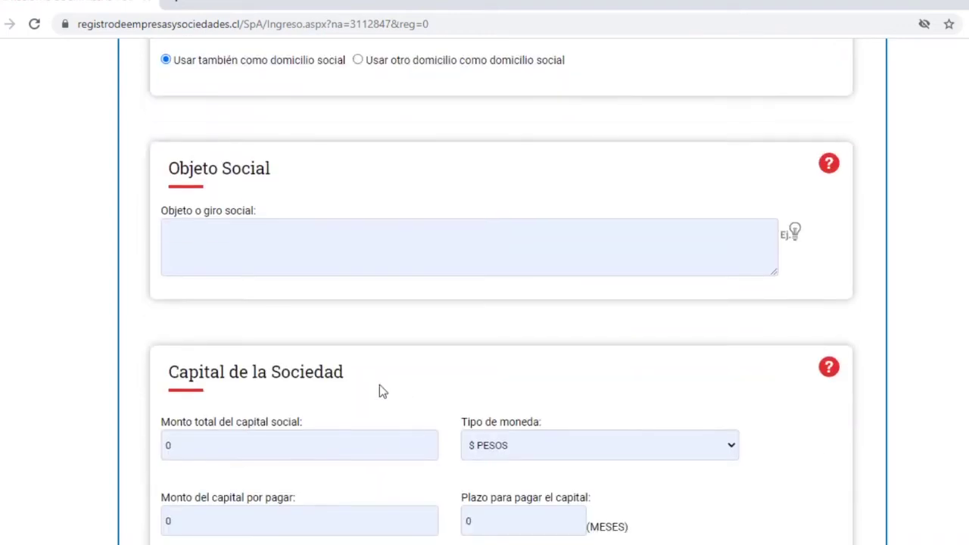
{"action": "left_click", "coordinate": [237, 237]}
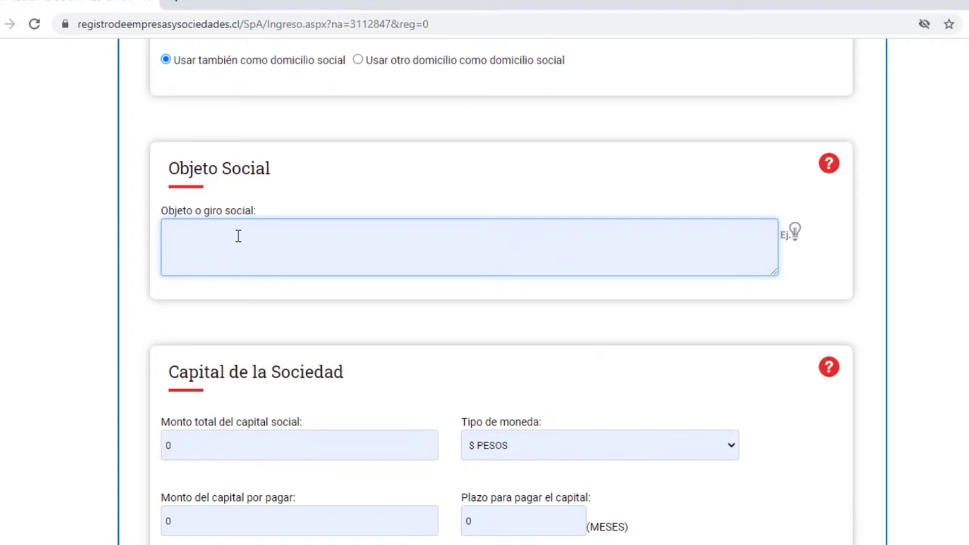
{"action": "type", "text": "A"}
{"action": "type", "text": "ARTESANIAS EN RECICLA"}
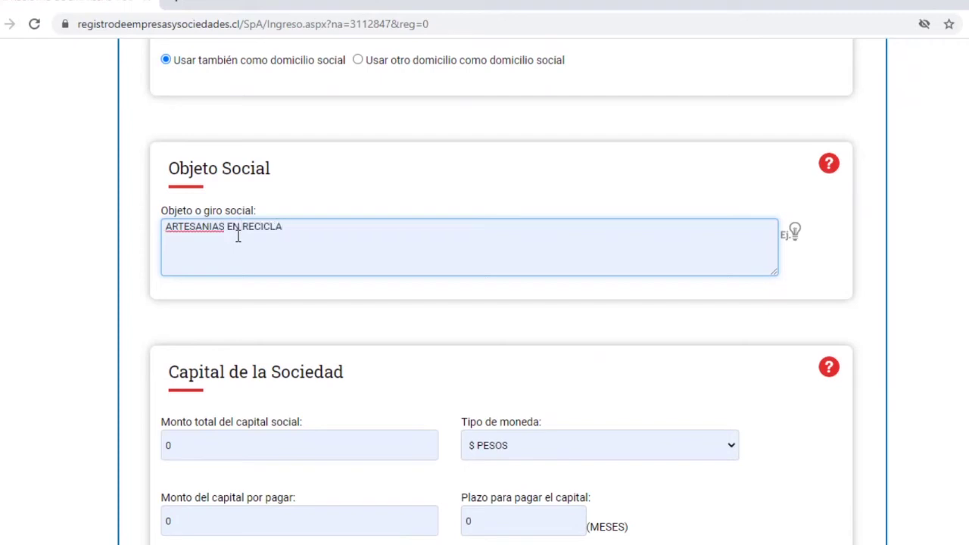
{"action": "type", "text": "JE, Y"}
{"action": "key", "text": "BackSpace"}
{"action": "key", "text": "BackSpace"}
{"action": "key", "text": "BackSpace"}
{"action": "type", "text": "Y VENTAS AL M"}
{"action": "key", "text": "BackSpace"}
{"action": "type", "text": "POR MENOR"}
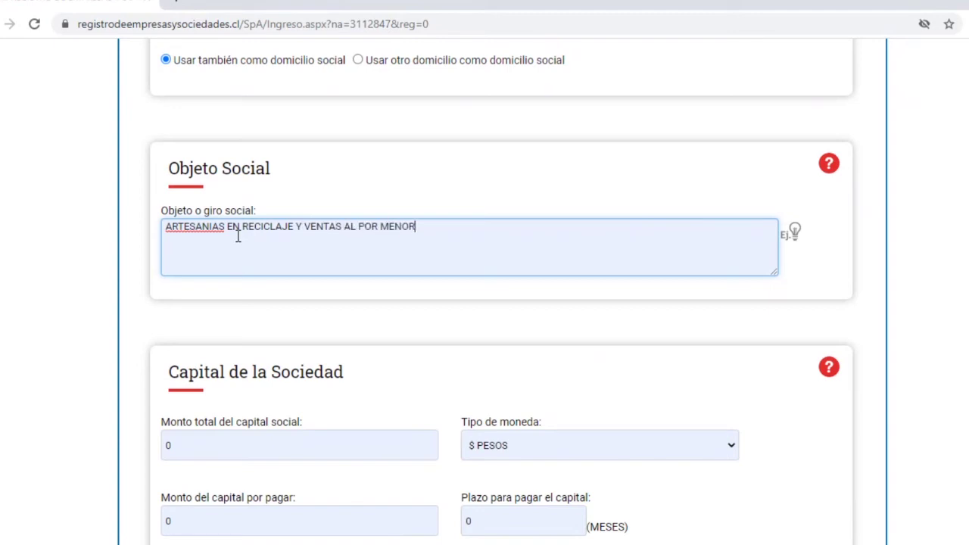
{"action": "type", "text": ","}
{"action": "type", "text": "Y TODAS OTRAS AC"}
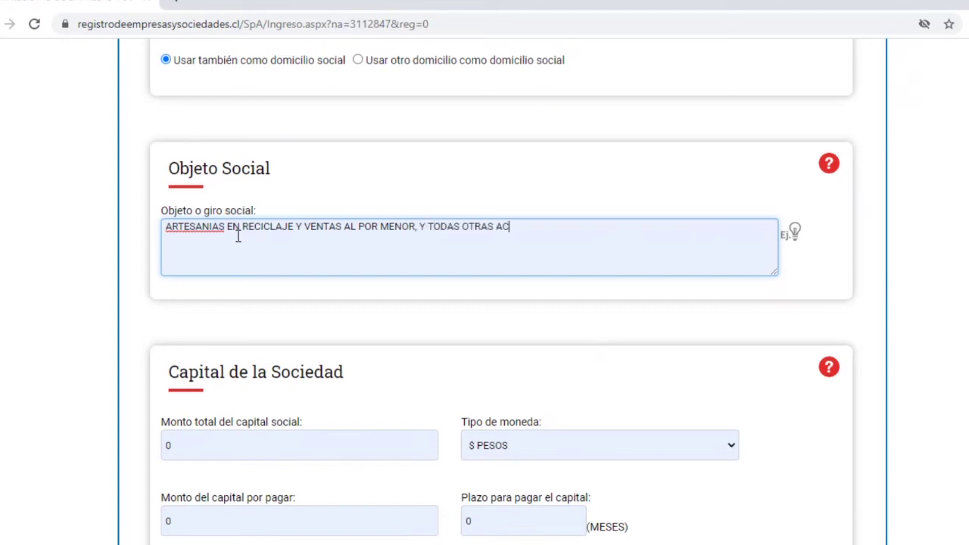
{"action": "type", "text": "TIVIDADES QUE ACUERDEN LOS"}
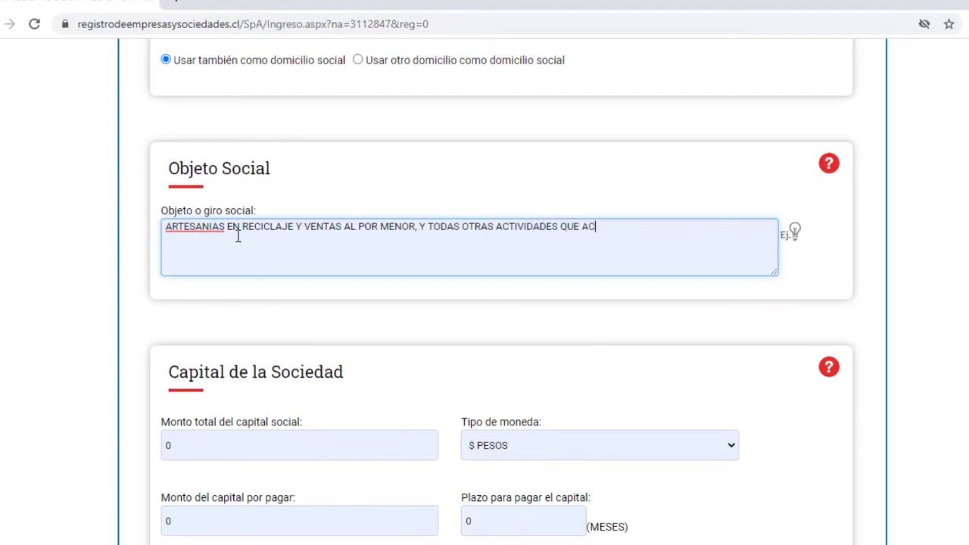
{"action": "type", "text": " ACCIONISTAS"}
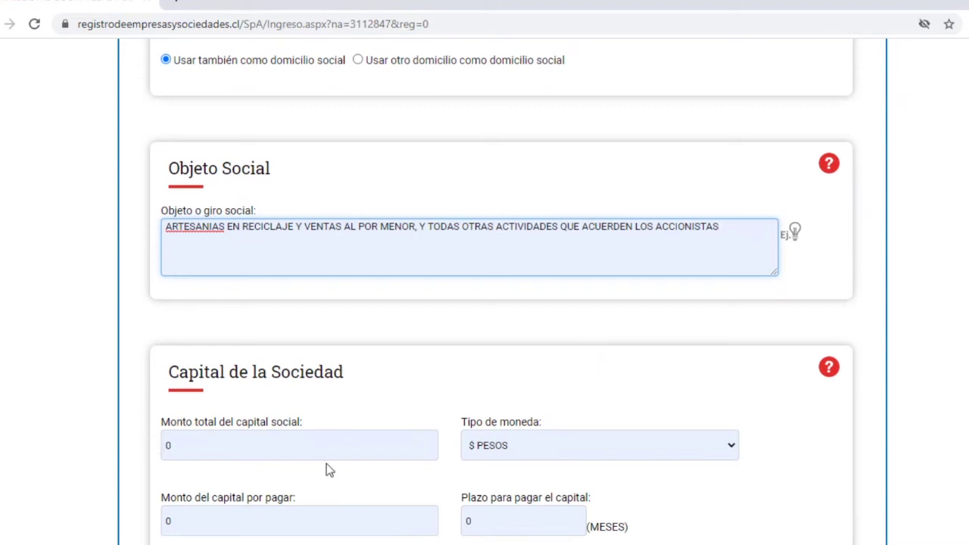
{"action": "scroll", "coordinate": [326, 469], "scroll_direction": "down", "scroll_amount": 1}
Set the total share capital to 50.000 pesos.
{"action": "left_click", "coordinate": [258, 382]}
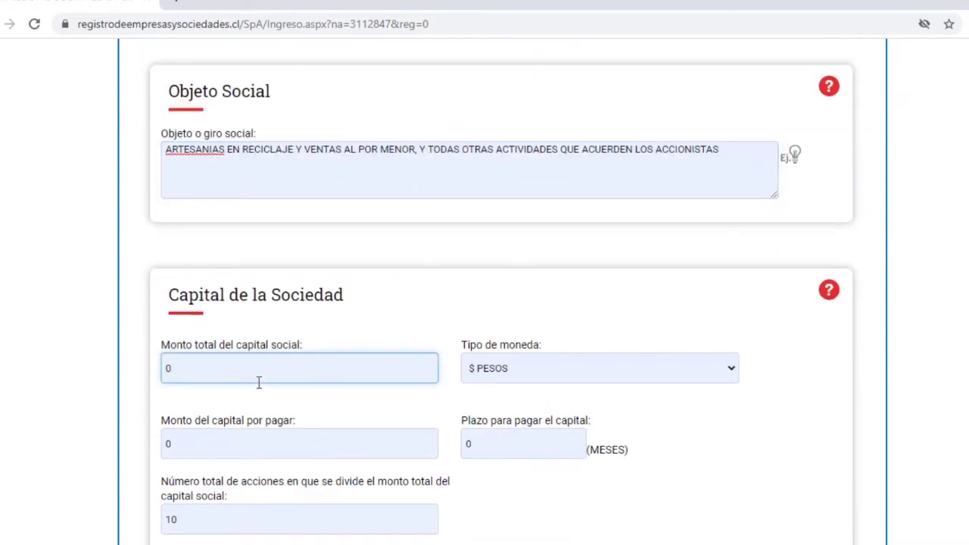
{"action": "key", "text": "BackSpace"}
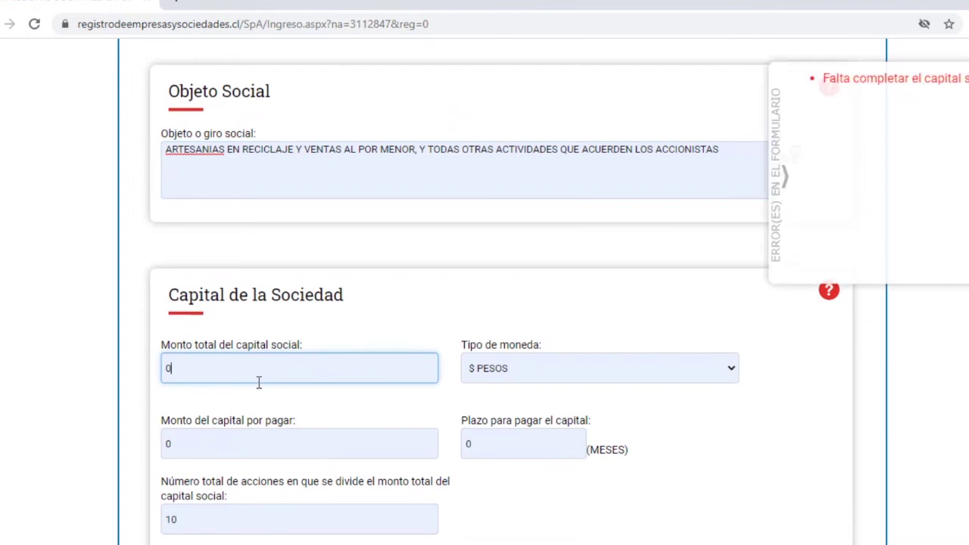
{"action": "type", "text": "5"}
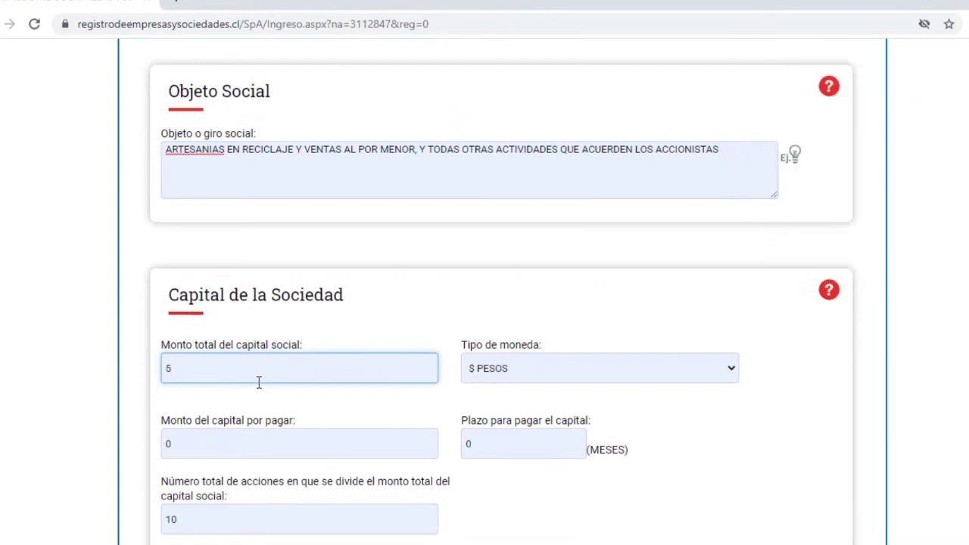
{"action": "type", "text": "0.000"}
{"action": "scroll", "coordinate": [257, 382], "scroll_direction": "down", "scroll_amount": 1}
{"action": "left_click", "coordinate": [264, 364]}
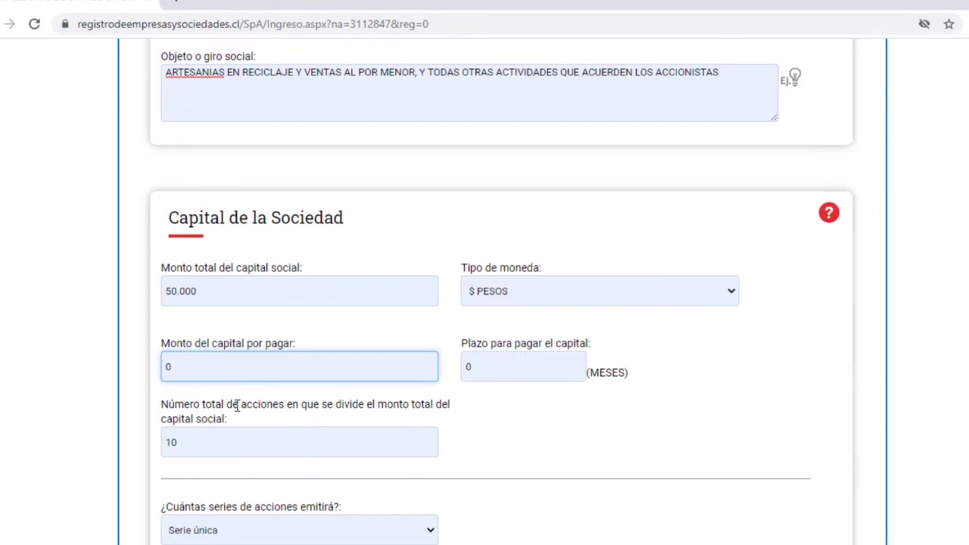
{"action": "scroll", "coordinate": [237, 406], "scroll_direction": "down", "scroll_amount": 1}
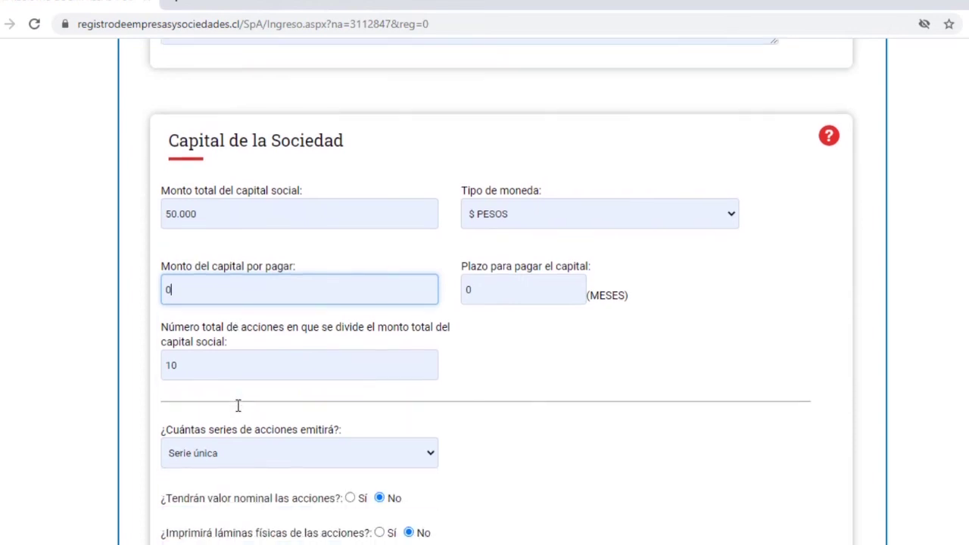
Change the total number of shares from 10 to 1.
{"action": "left_click", "coordinate": [236, 354]}
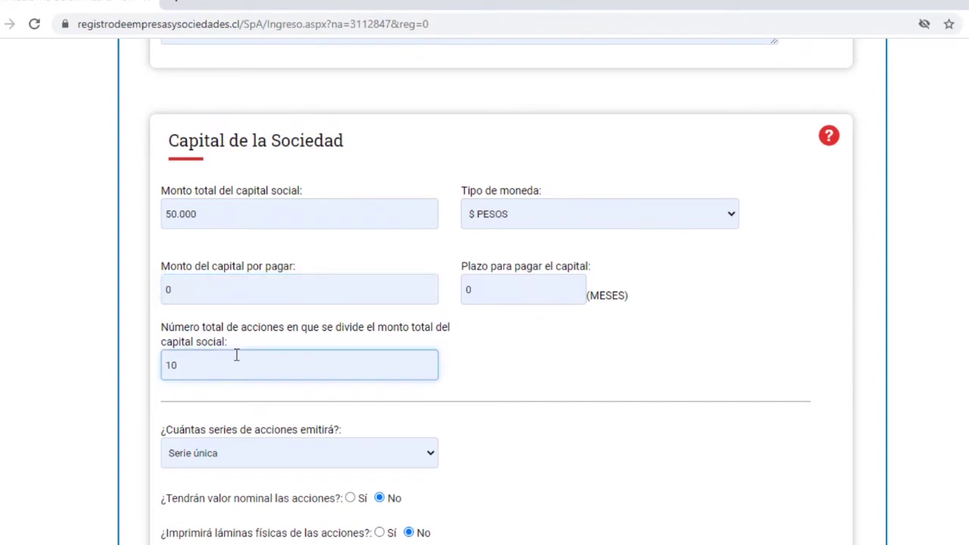
{"action": "key", "text": "BackSpace"}
{"action": "type", "text": "1"}
{"action": "key", "text": "BackSpace"}
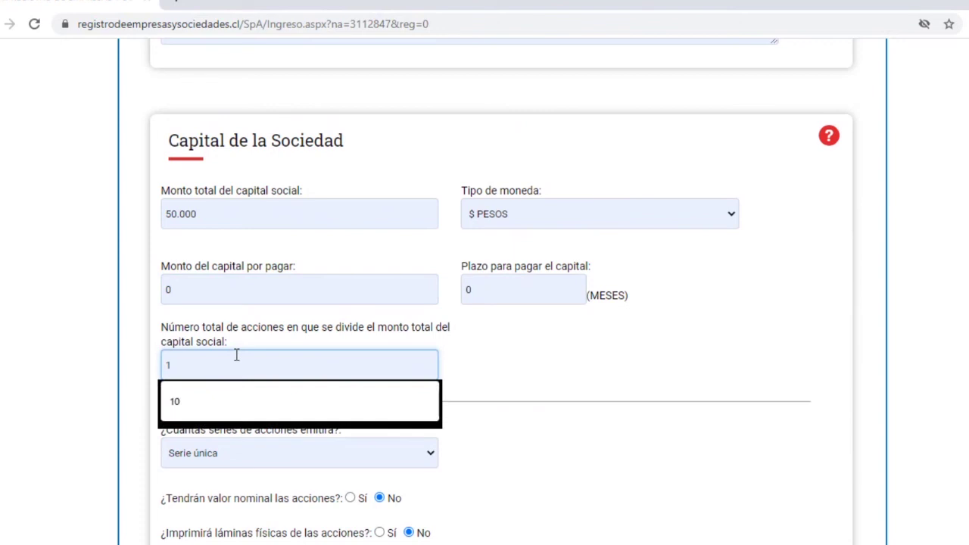
{"action": "left_click", "coordinate": [368, 435]}
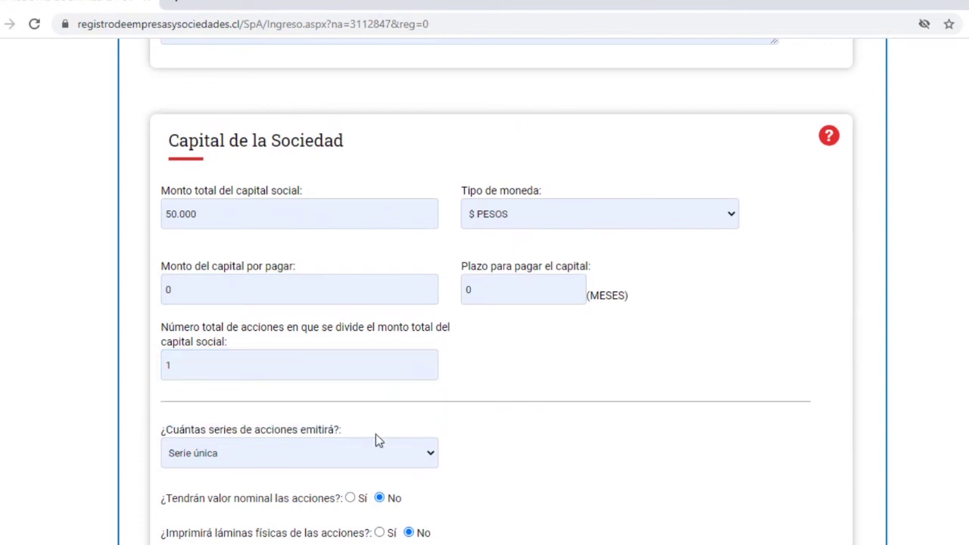
{"action": "scroll", "coordinate": [459, 452], "scroll_direction": "down", "scroll_amount": 1}
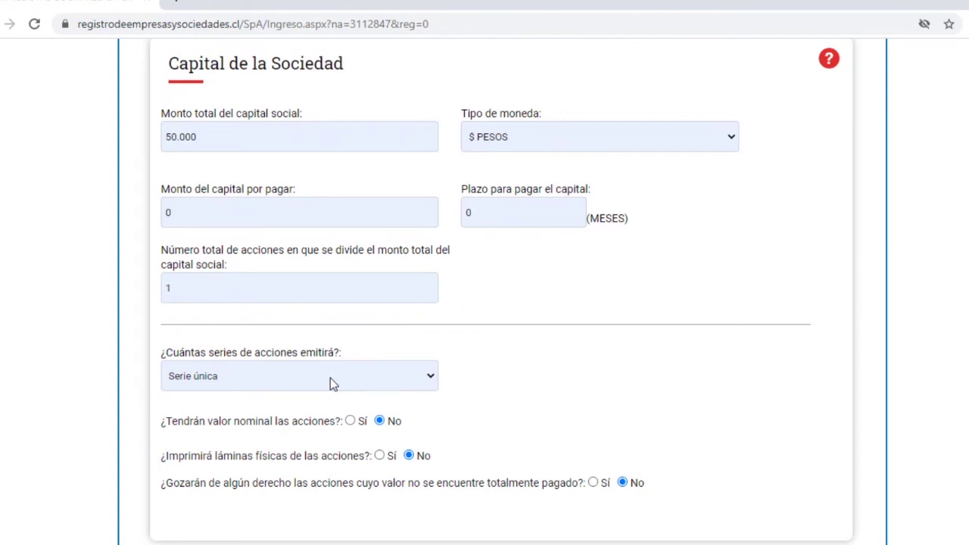
{"action": "scroll", "coordinate": [330, 377], "scroll_direction": "down", "scroll_amount": 1}
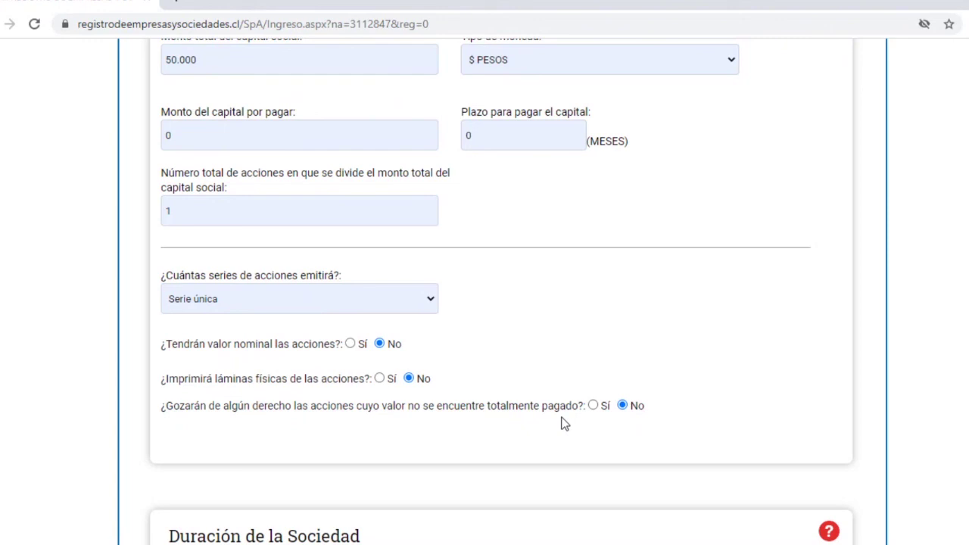
{"action": "scroll", "coordinate": [564, 423], "scroll_direction": "down", "scroll_amount": 3}
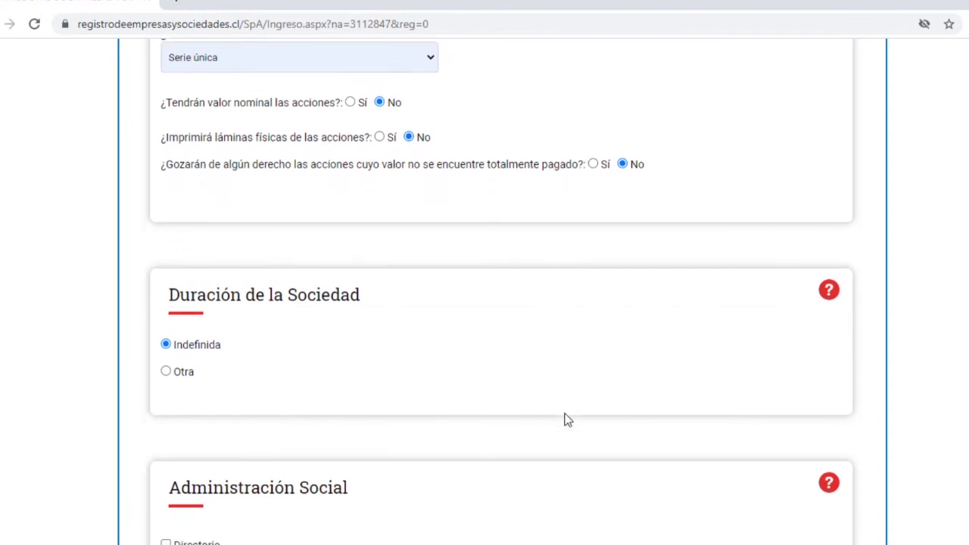
{"action": "scroll", "coordinate": [565, 419], "scroll_direction": "down", "scroll_amount": 1}
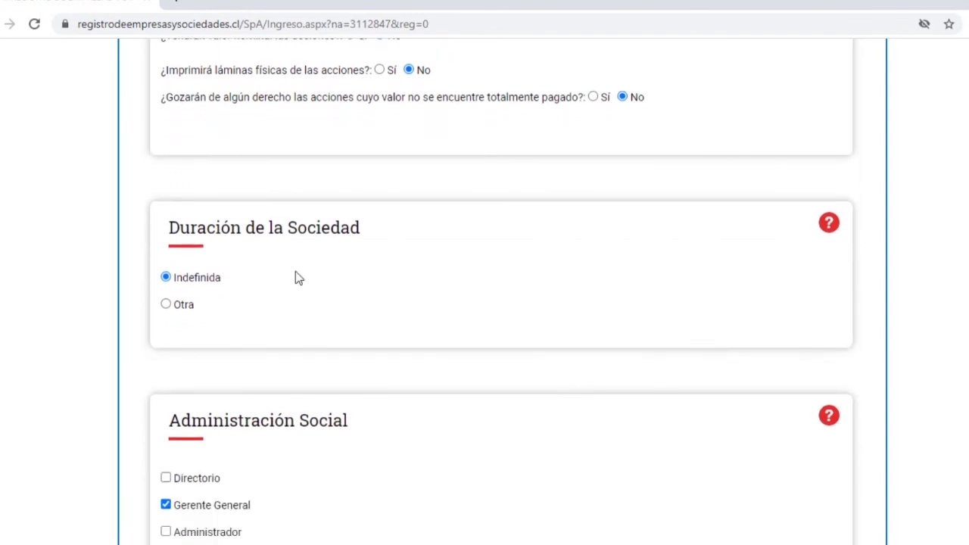